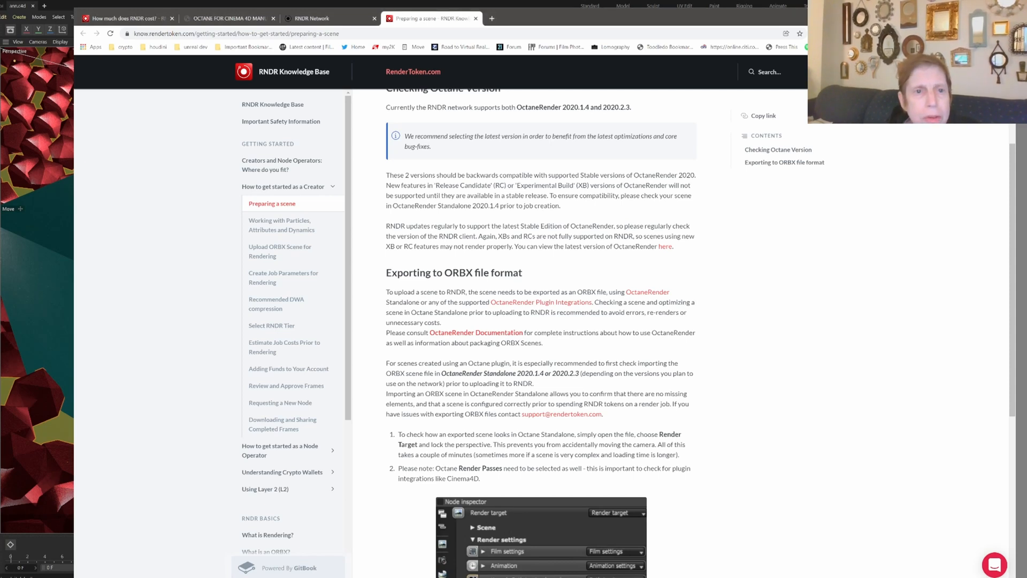
View the Octane for Cinema 4D manual page on preparing and uploading a scene, and dismiss the crash report.
{"action": "left_click", "coordinate": [232, 22]}
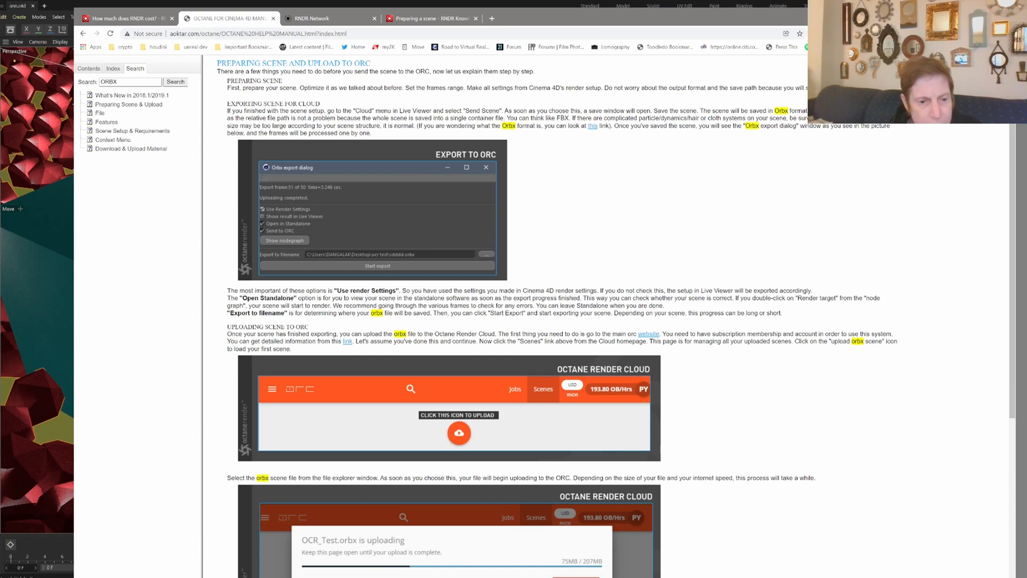
{"action": "key", "text": "alt+Tab"}
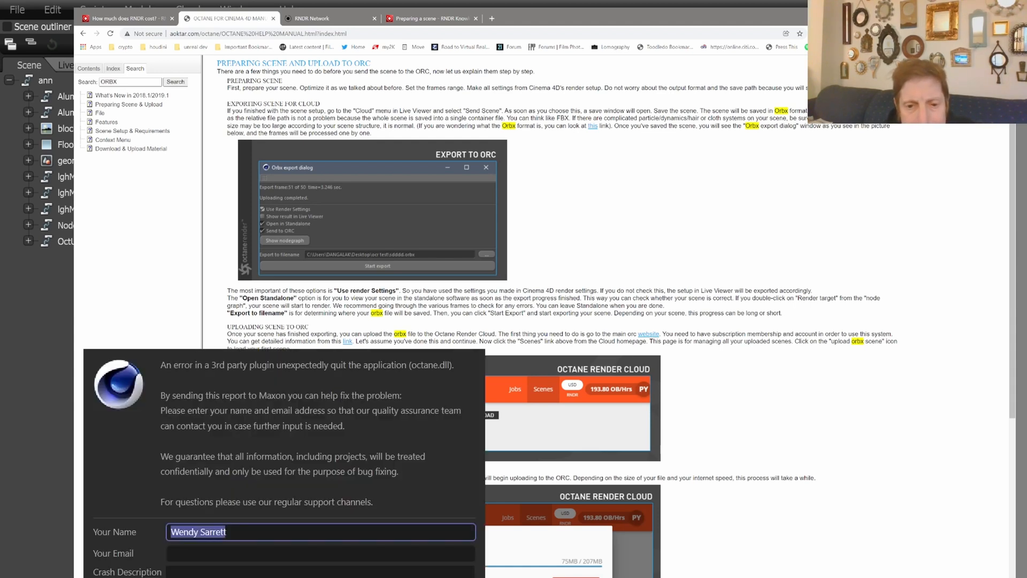
{"action": "key", "text": "Escape"}
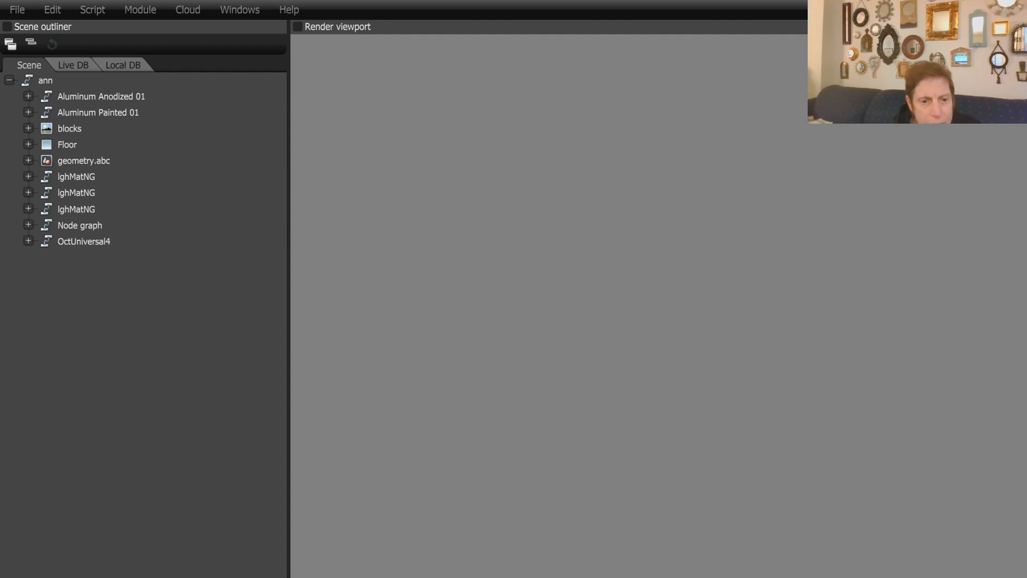
Switch to the RNDR Network page in the browser and proceed to checkout for €2.00 of RNDR Credits with PayPal.
{"action": "key", "text": "alt+Tab"}
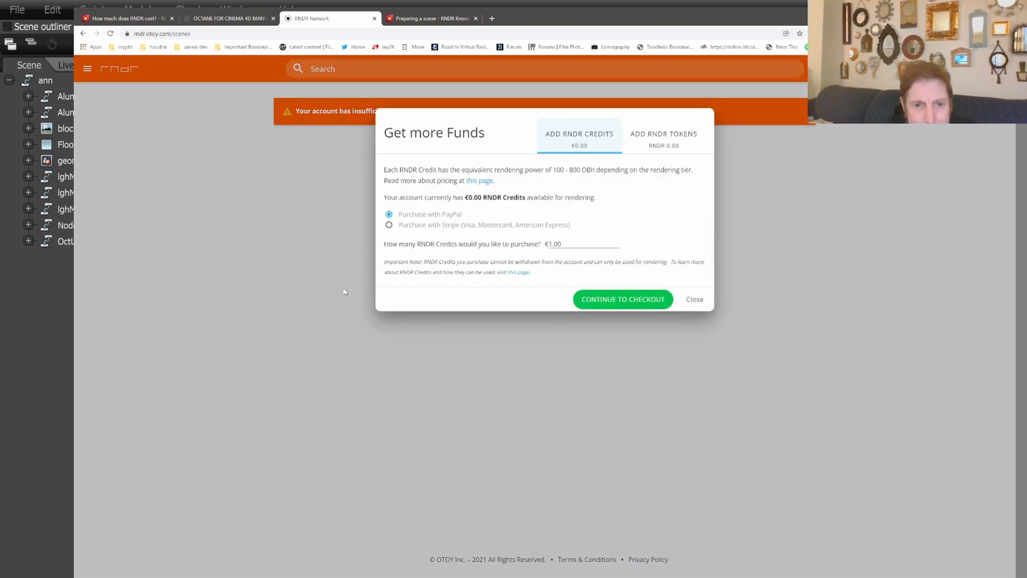
{"action": "double_click", "coordinate": [550, 244]}
{"action": "type", "text": "2"}
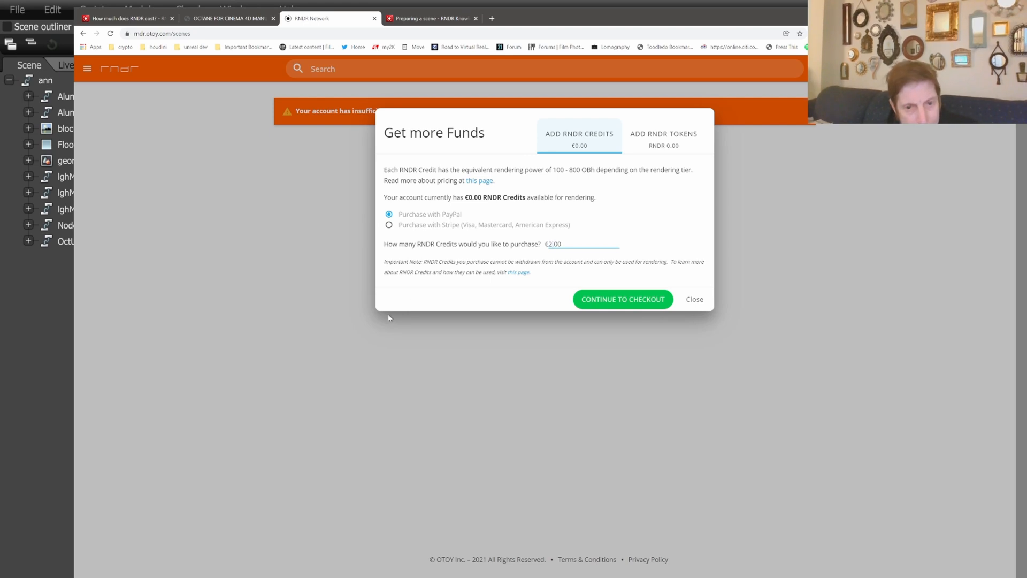
{"action": "left_click", "coordinate": [623, 299]}
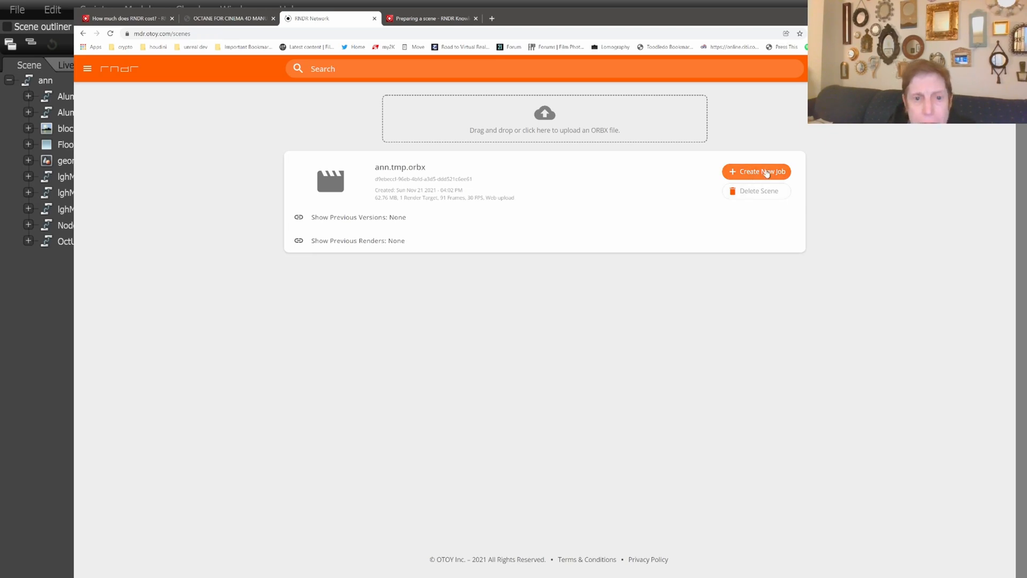
Create a new render job from the ann.tmp.orbx scene and set its resolution to HD (1920 x 1080).
{"action": "left_click", "coordinate": [766, 171]}
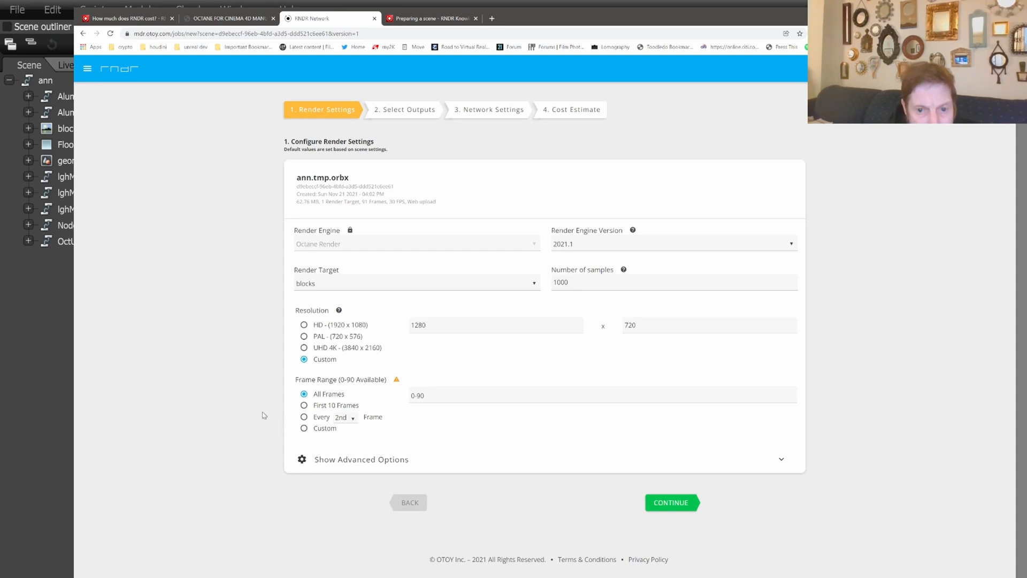
{"action": "left_click", "coordinate": [303, 324]}
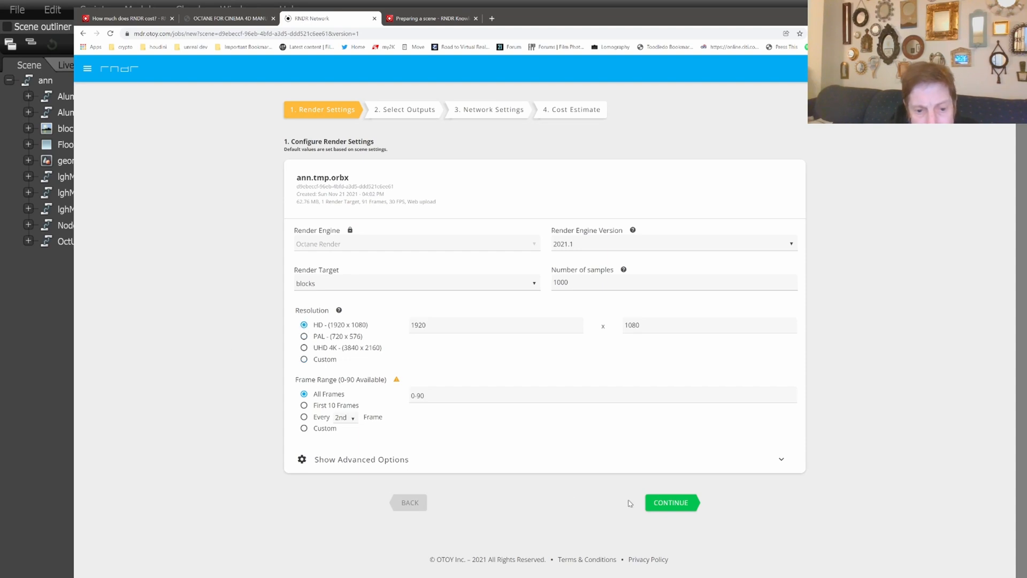
Name the job "test job" in the advanced options and continue to the output selection.
{"action": "left_click", "coordinate": [313, 460]}
{"action": "scroll", "coordinate": [259, 405], "scroll_direction": "down", "scroll_amount": 3}
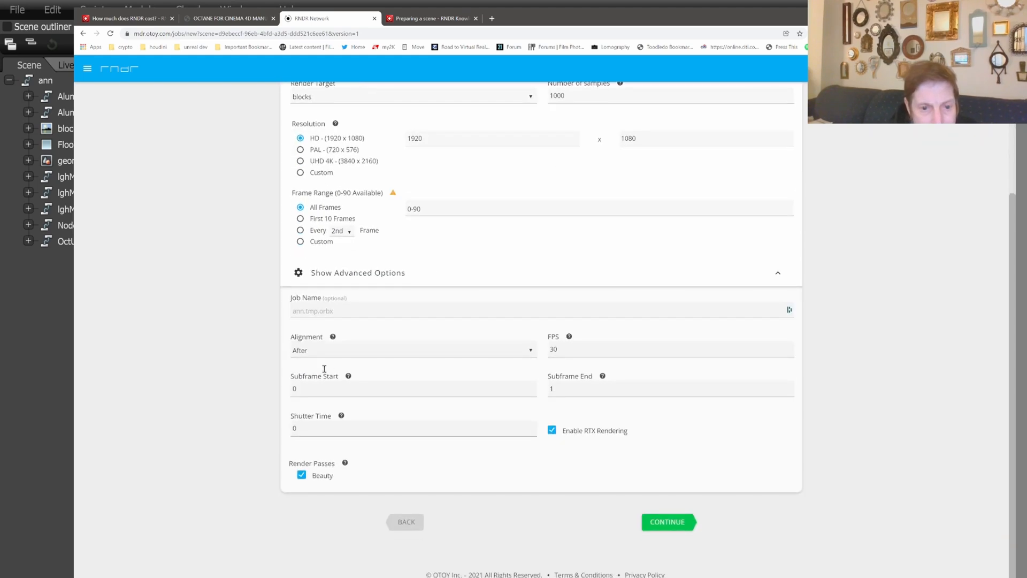
{"action": "left_click", "coordinate": [328, 310]}
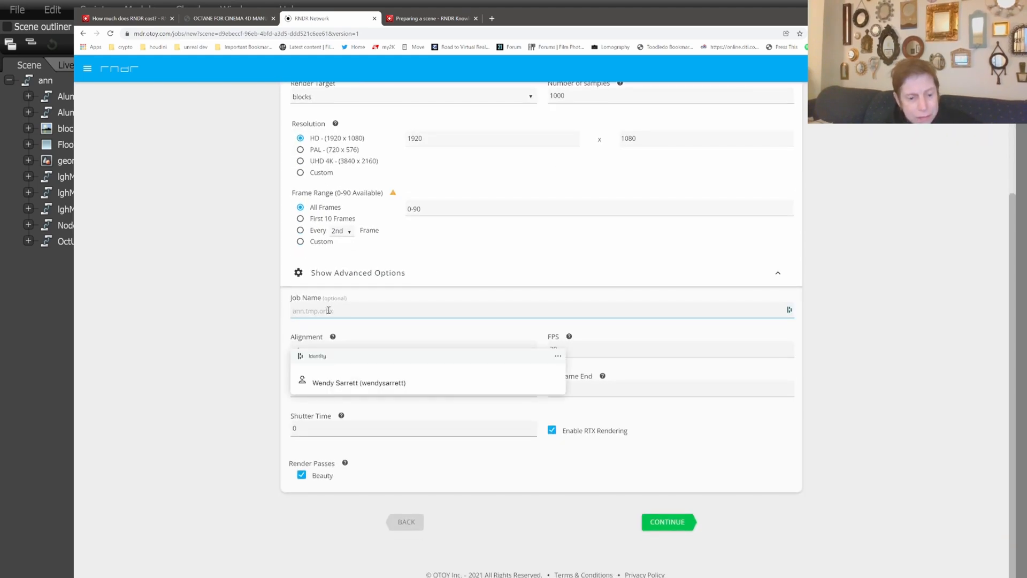
{"action": "type", "text": "test"}
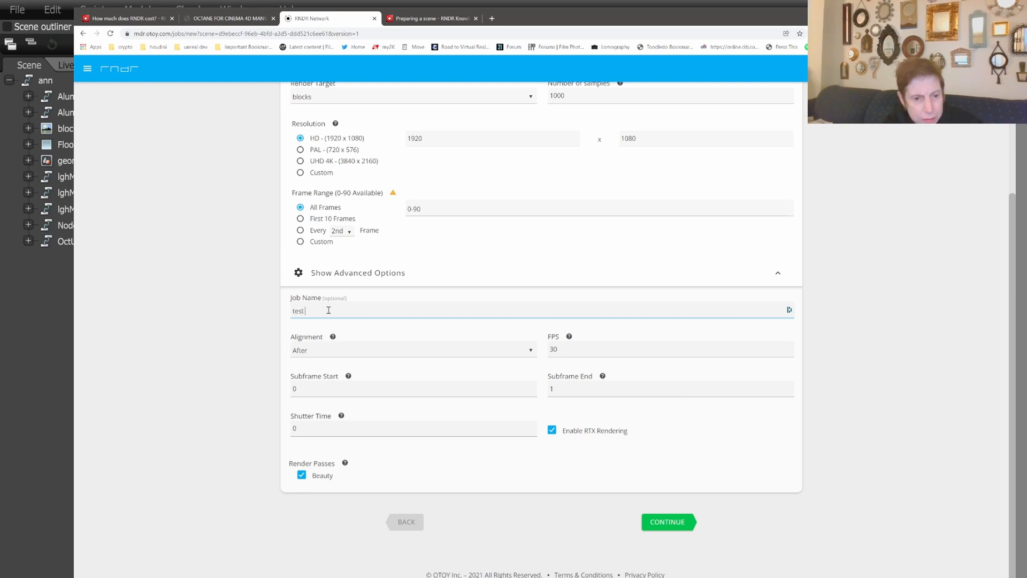
{"action": "type", "text": " job"}
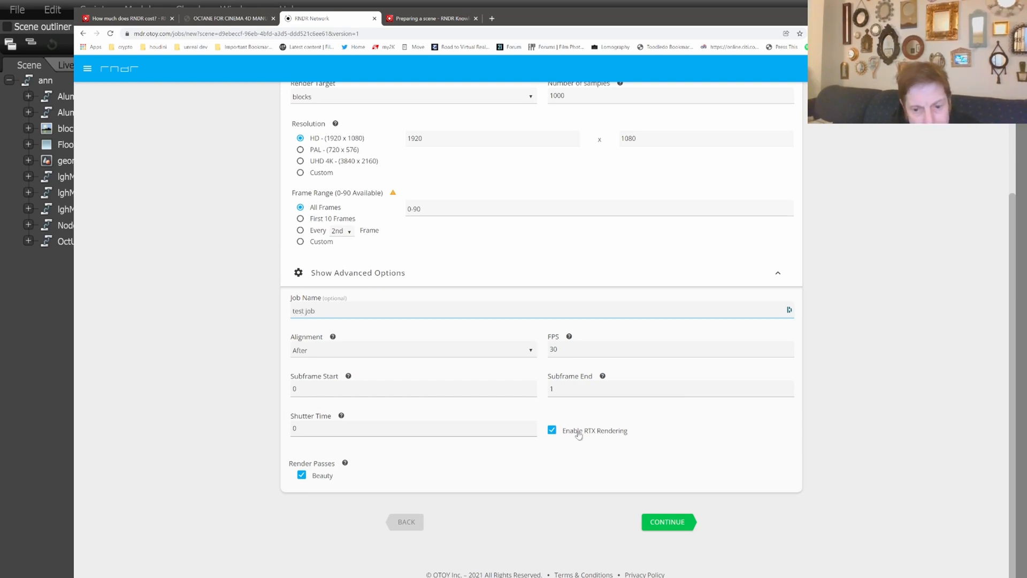
{"action": "left_click", "coordinate": [663, 516]}
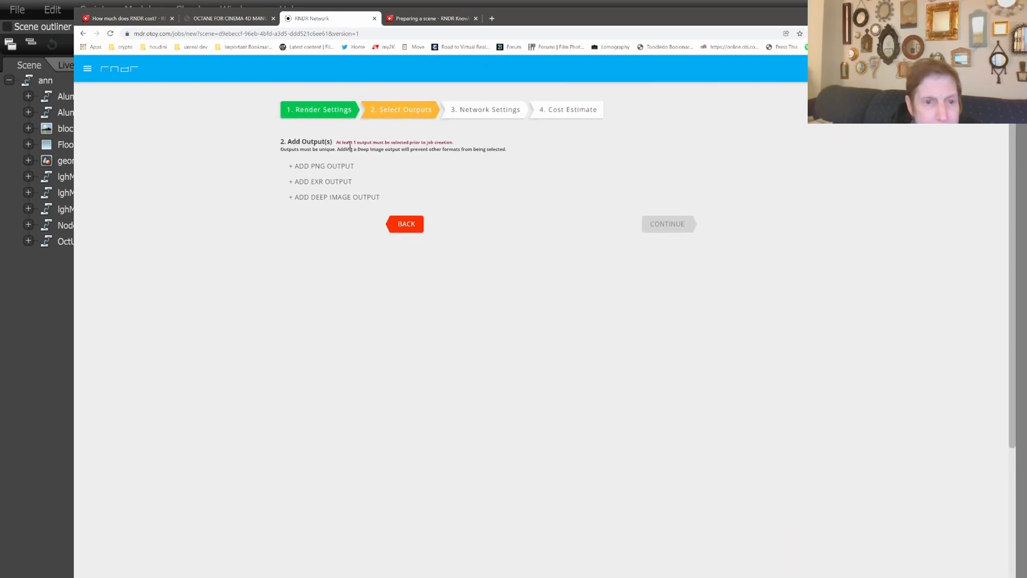
Add an EXR output with metadata, keep Scene Name as the first file-naming element, and continue to the network settings.
{"action": "left_click", "coordinate": [303, 183]}
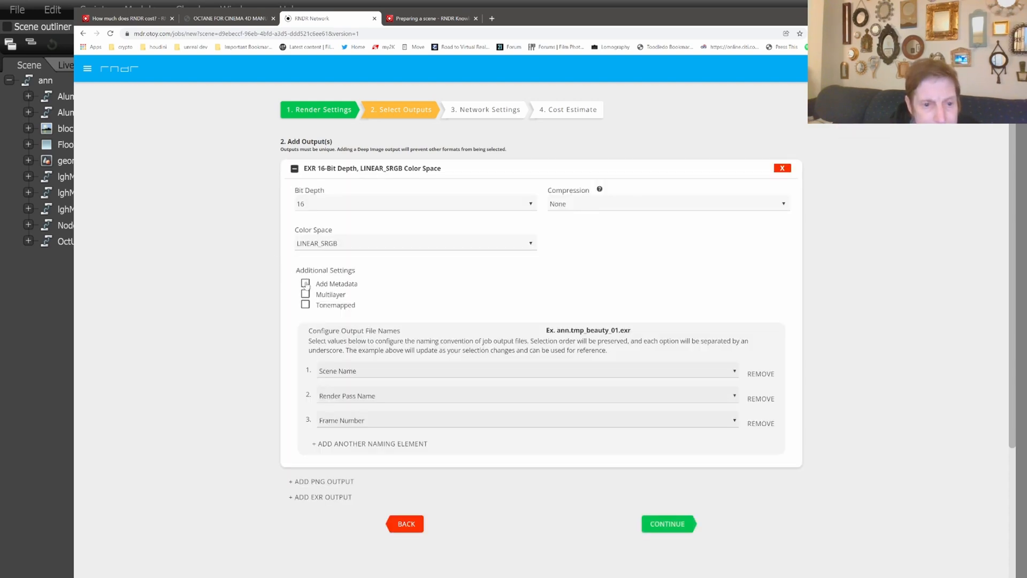
{"action": "left_click", "coordinate": [305, 284]}
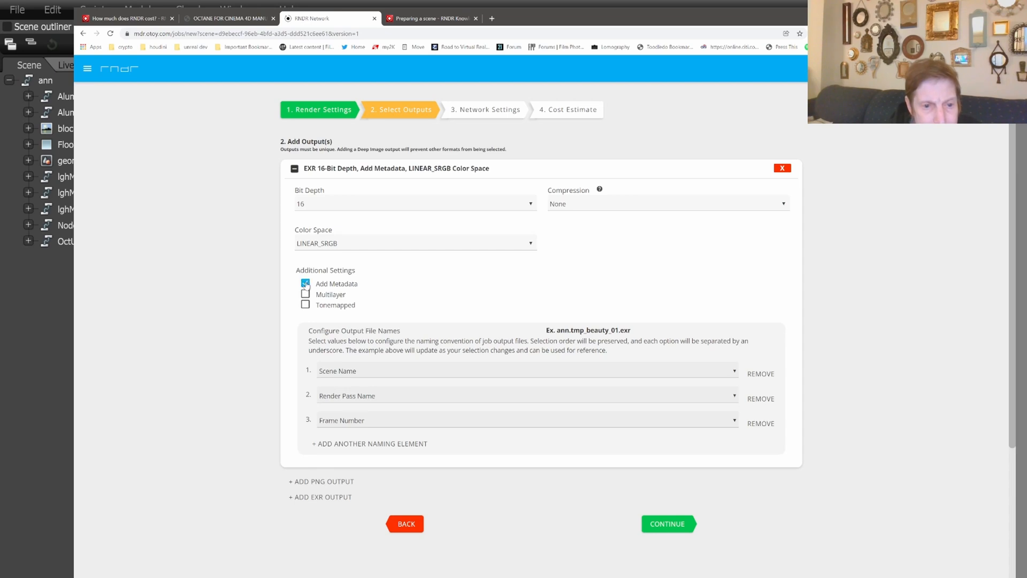
{"action": "left_click", "coordinate": [633, 374]}
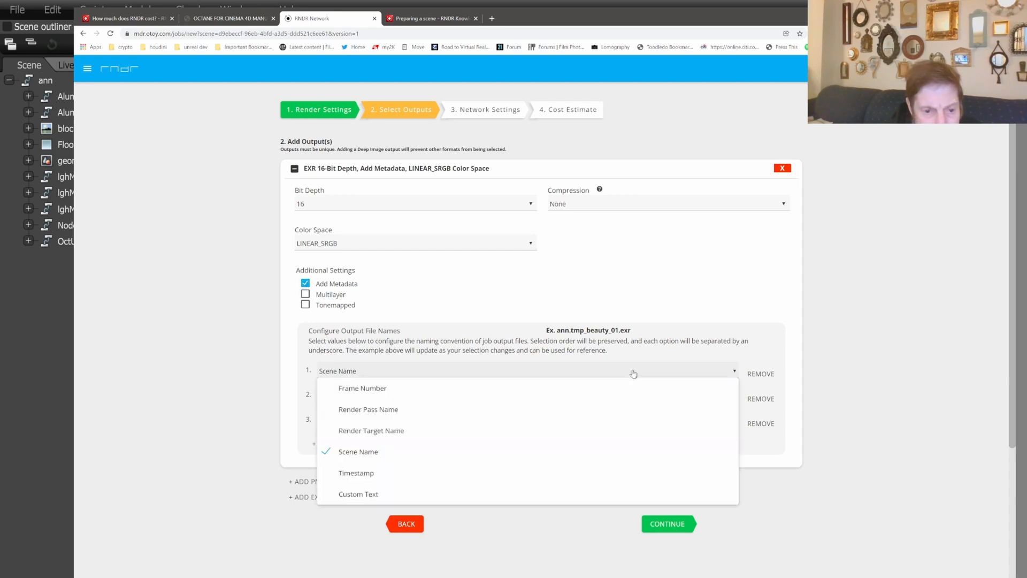
{"action": "left_click", "coordinate": [634, 374]}
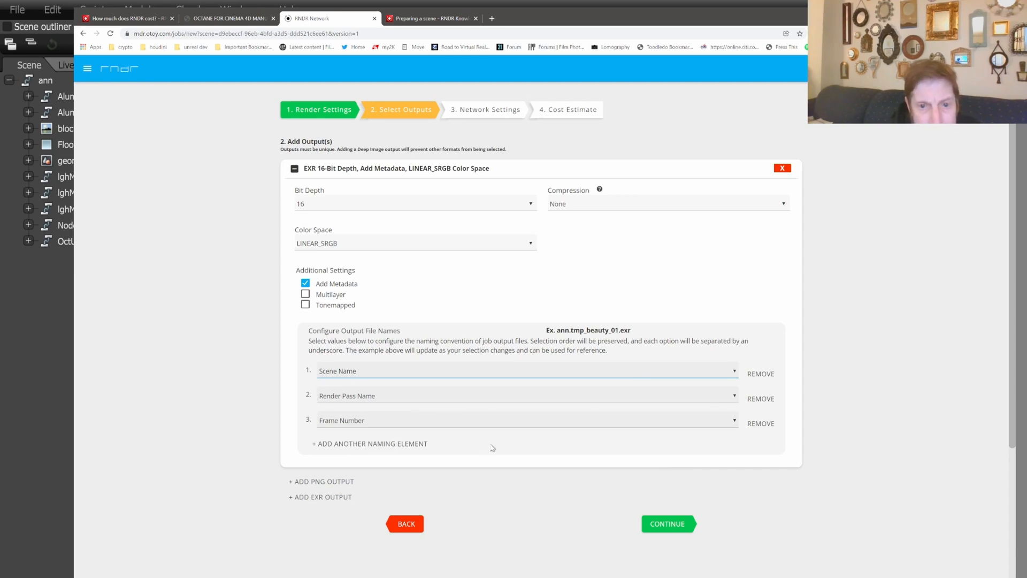
{"action": "left_click", "coordinate": [663, 524]}
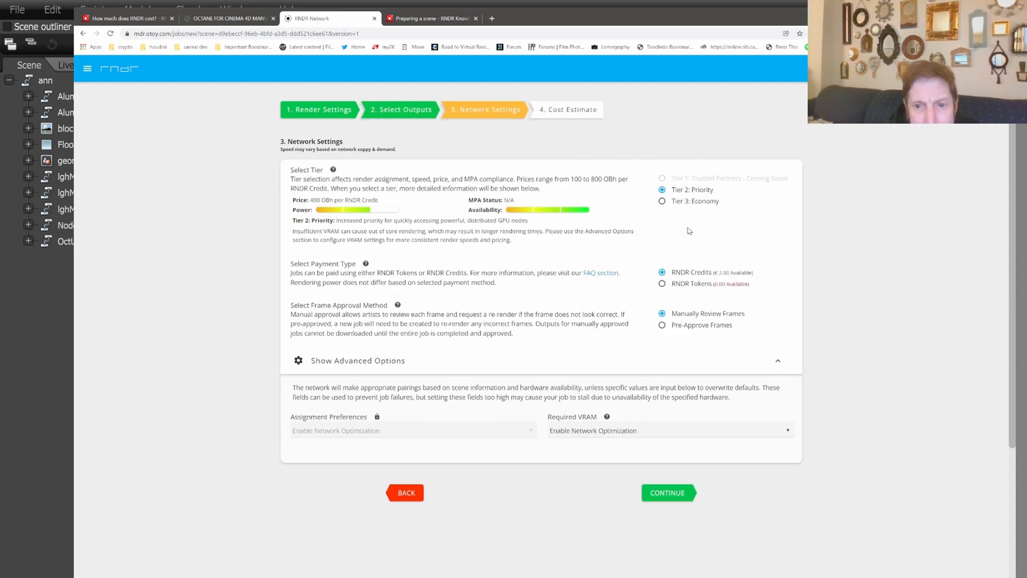
Choose Tier 3: Economy and pre-approved frames for the job, and continue to the cost estimate.
{"action": "left_click", "coordinate": [662, 202]}
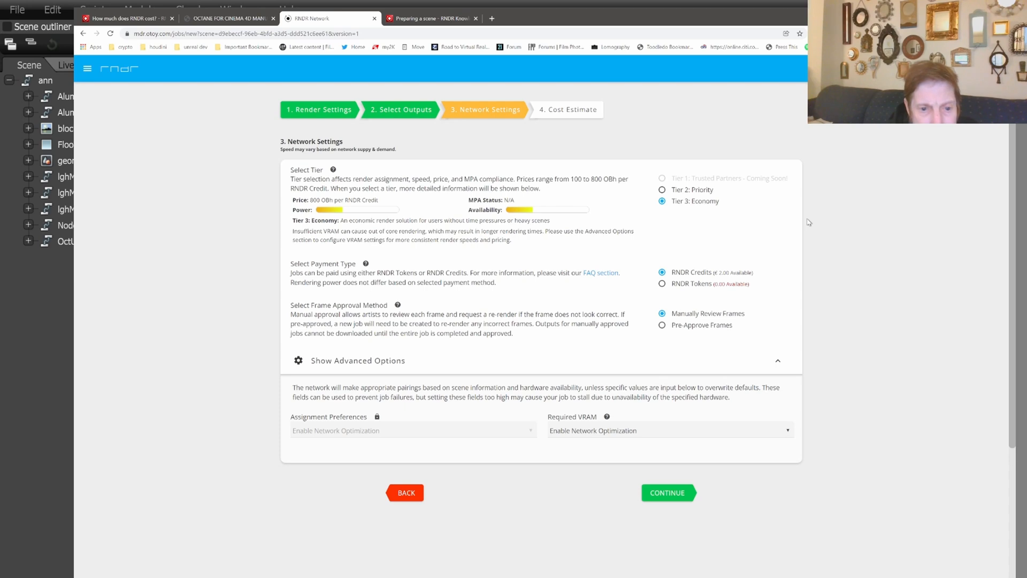
{"action": "left_click", "coordinate": [663, 326]}
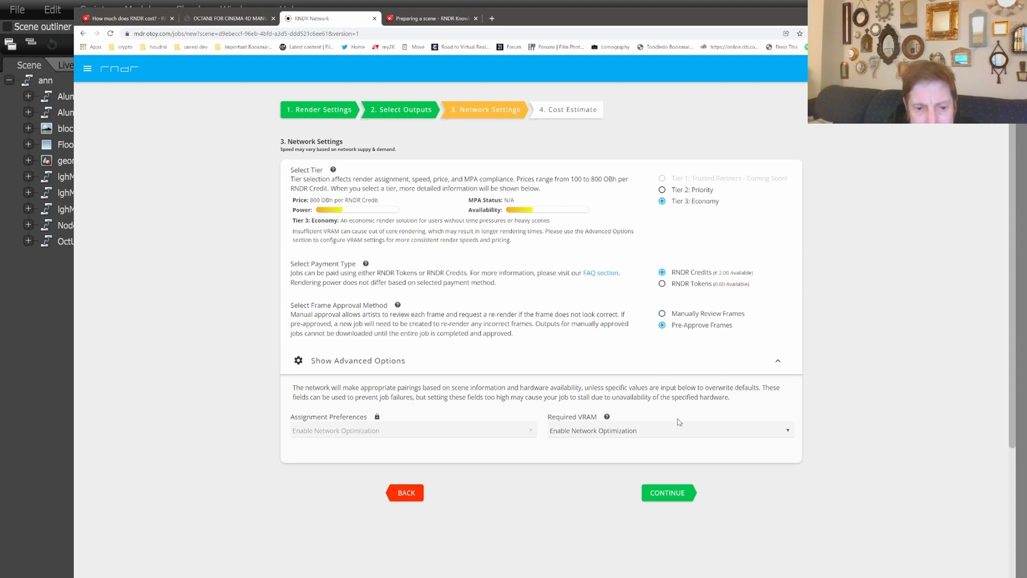
{"action": "left_click", "coordinate": [671, 493]}
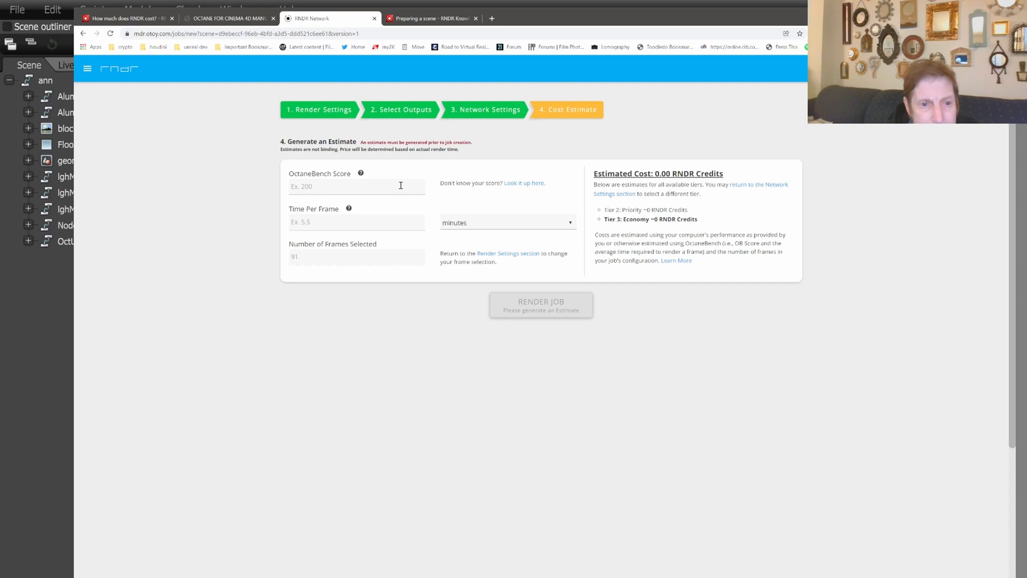
Generate the cost estimate with an OctaneBench score of 172 and 2.4 minutes per frame, and submit the render job.
{"action": "left_click", "coordinate": [322, 185]}
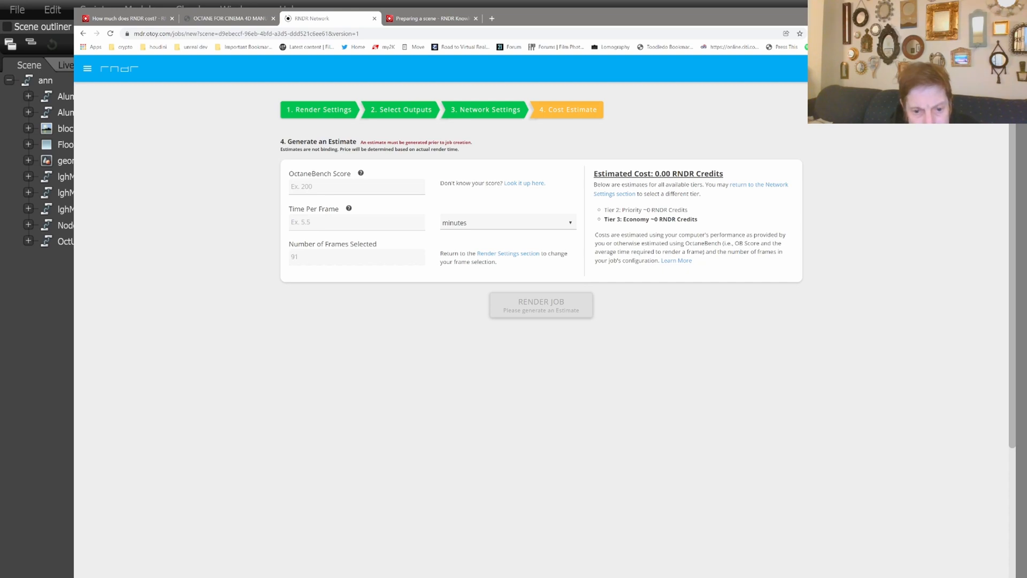
{"action": "key", "text": "alt+Tab"}
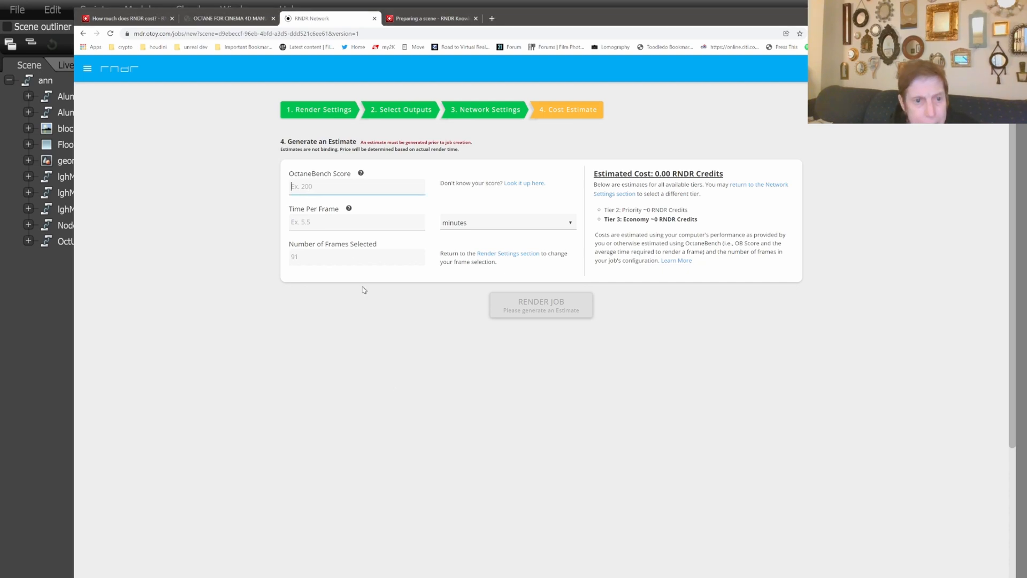
{"action": "type", "text": "172"}
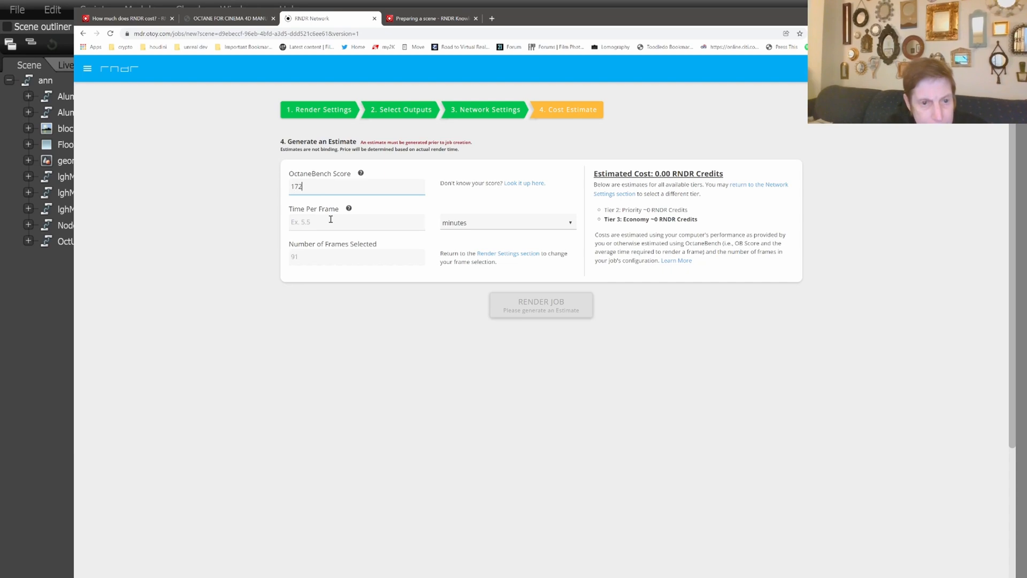
{"action": "left_click", "coordinate": [330, 219]}
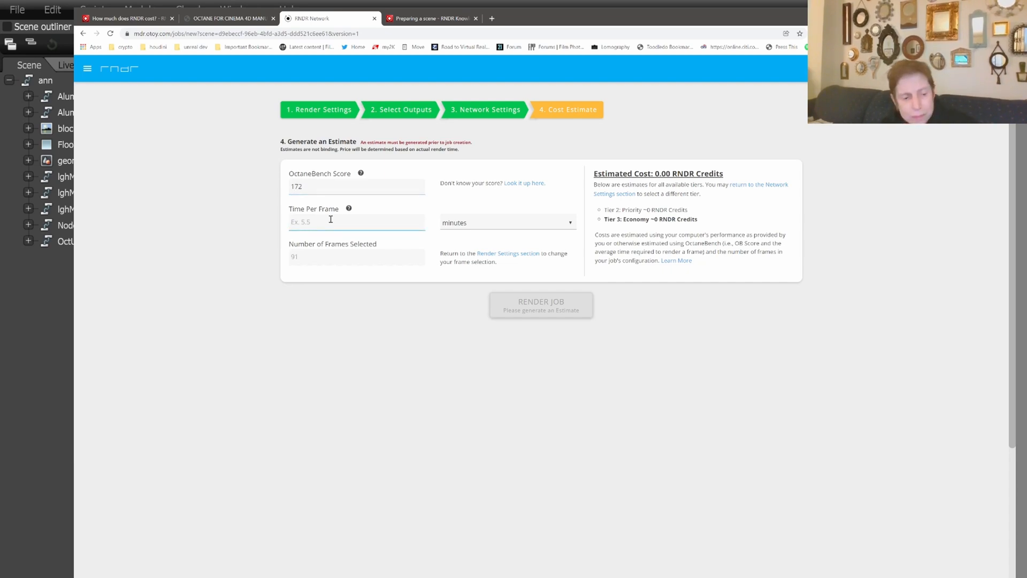
{"action": "type", "text": "2"}
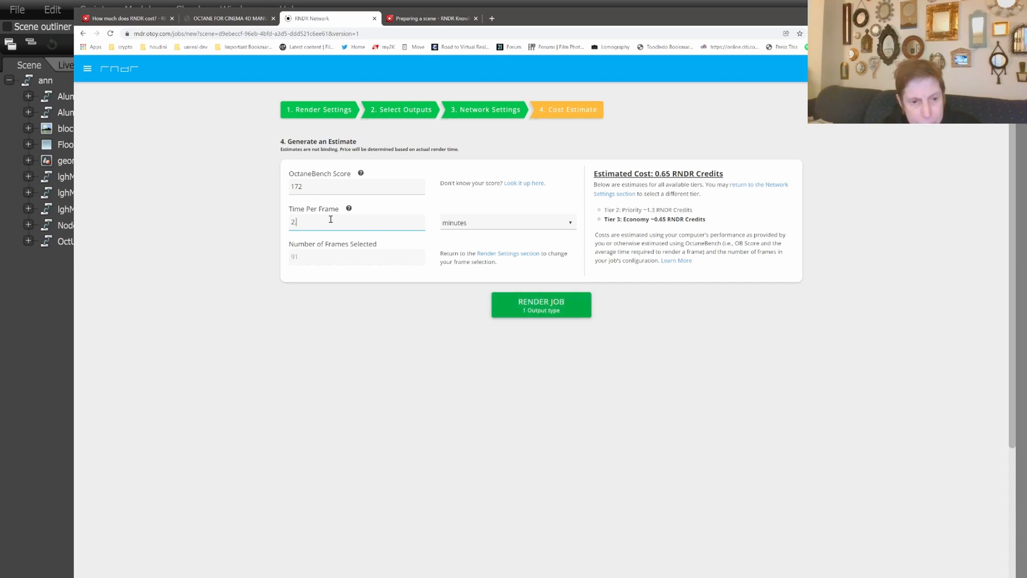
{"action": "type", "text": ".4"}
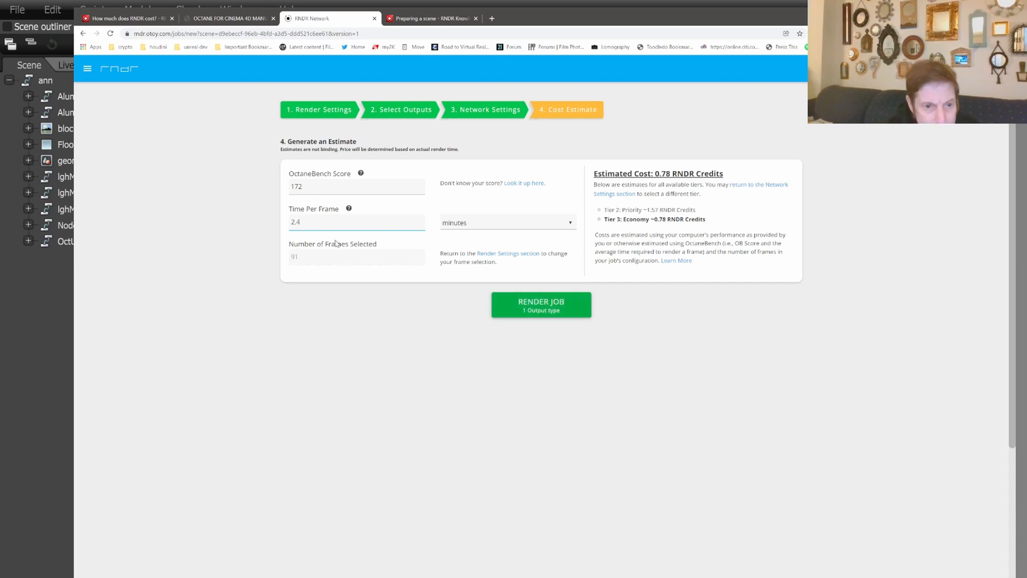
{"action": "left_click", "coordinate": [336, 258]}
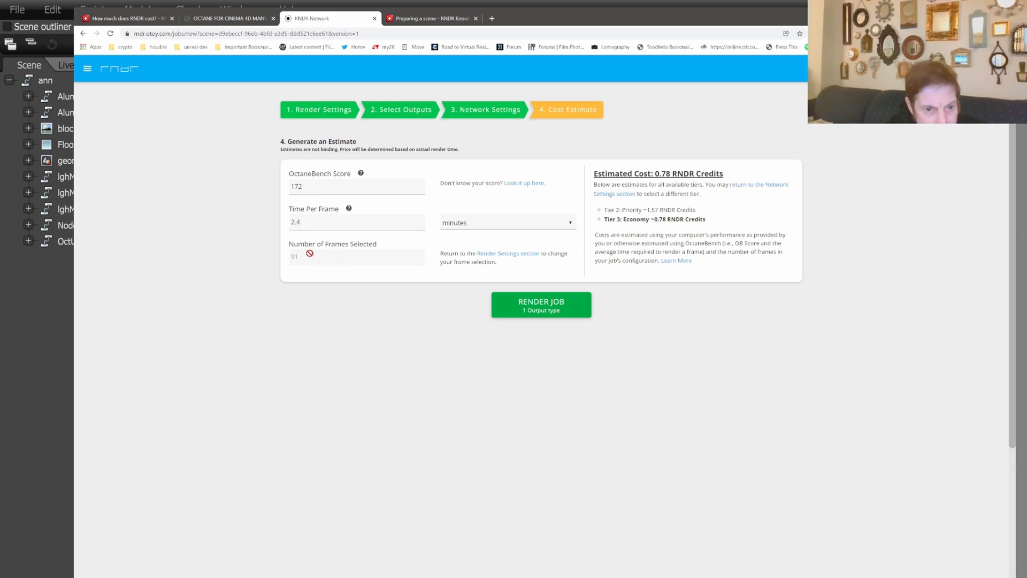
{"action": "left_click", "coordinate": [501, 225]}
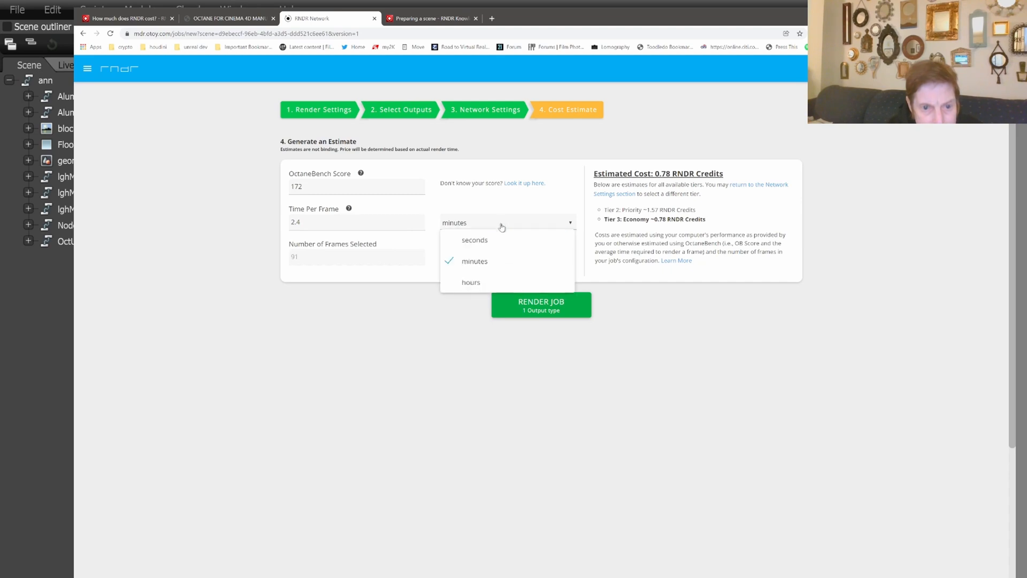
{"action": "left_click", "coordinate": [500, 261]}
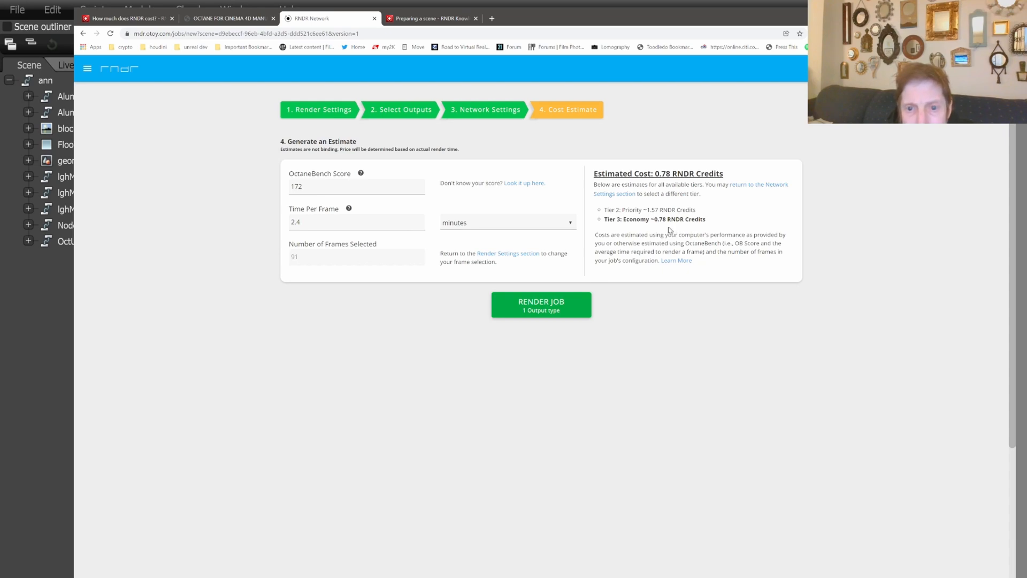
{"action": "left_click", "coordinate": [531, 306]}
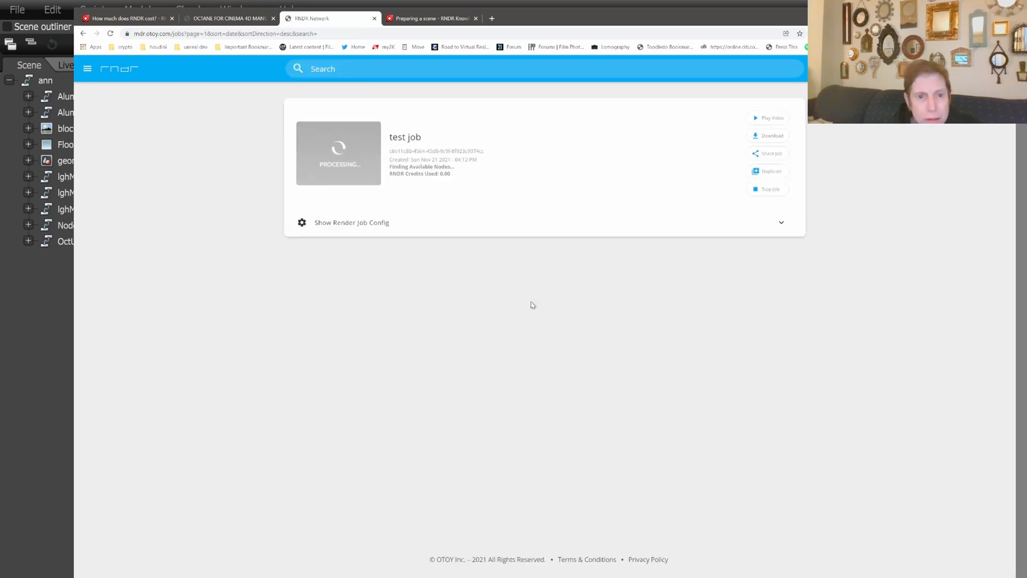